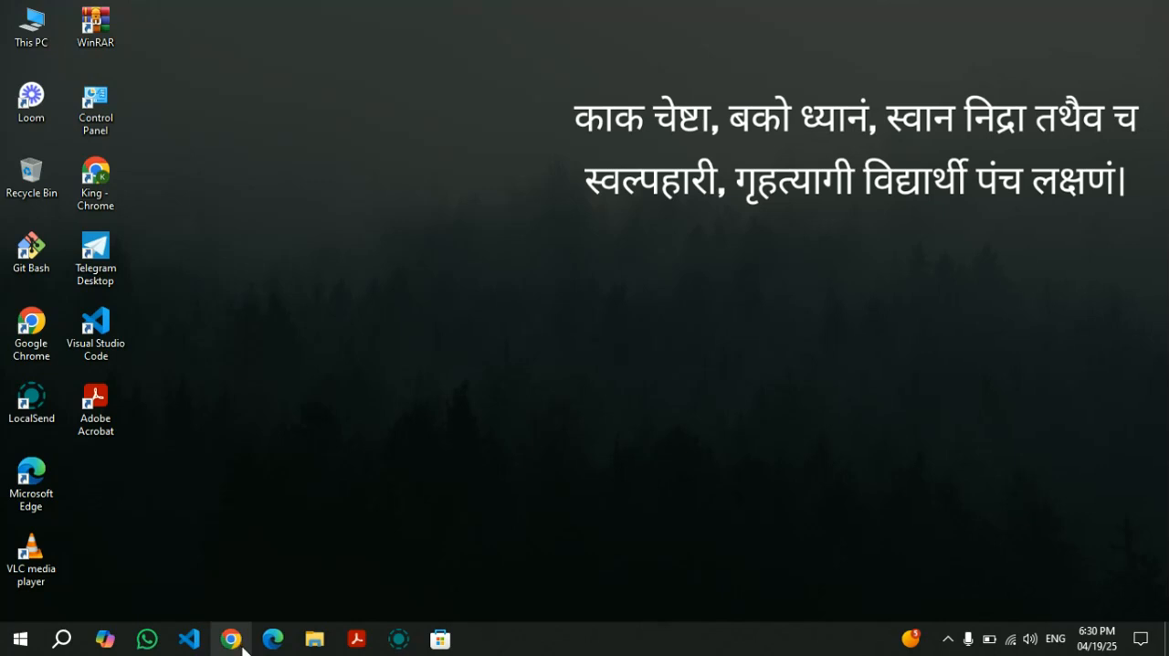
Open Chrome with the second user profile and search the web for "python for windows".
click(243, 647)
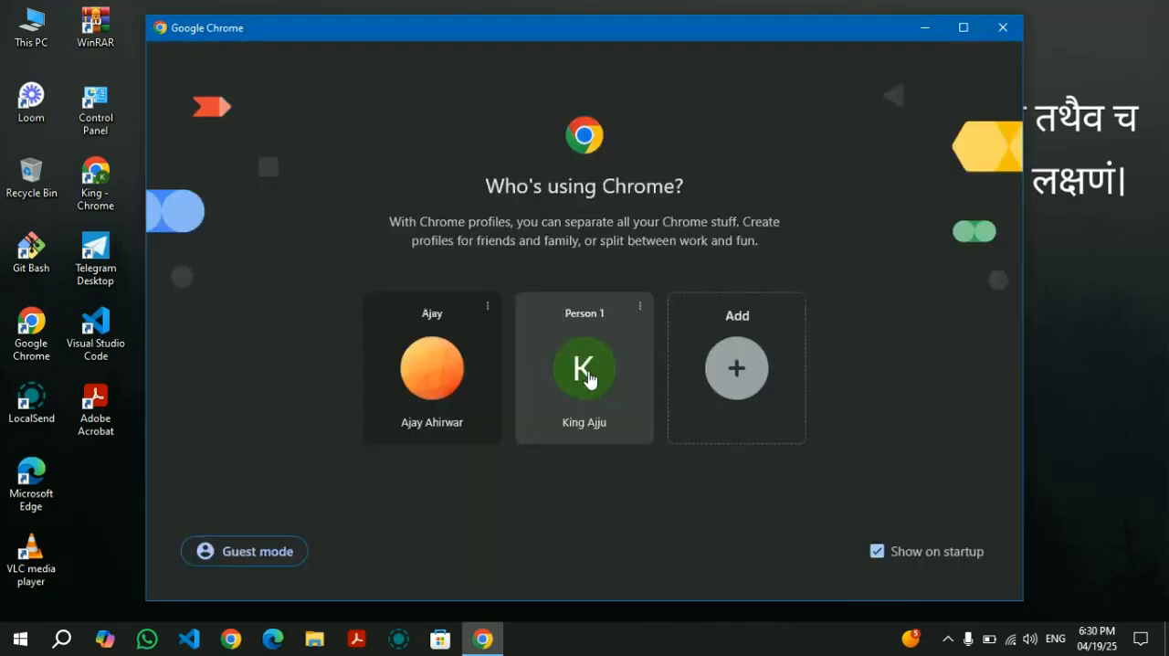
click(589, 374)
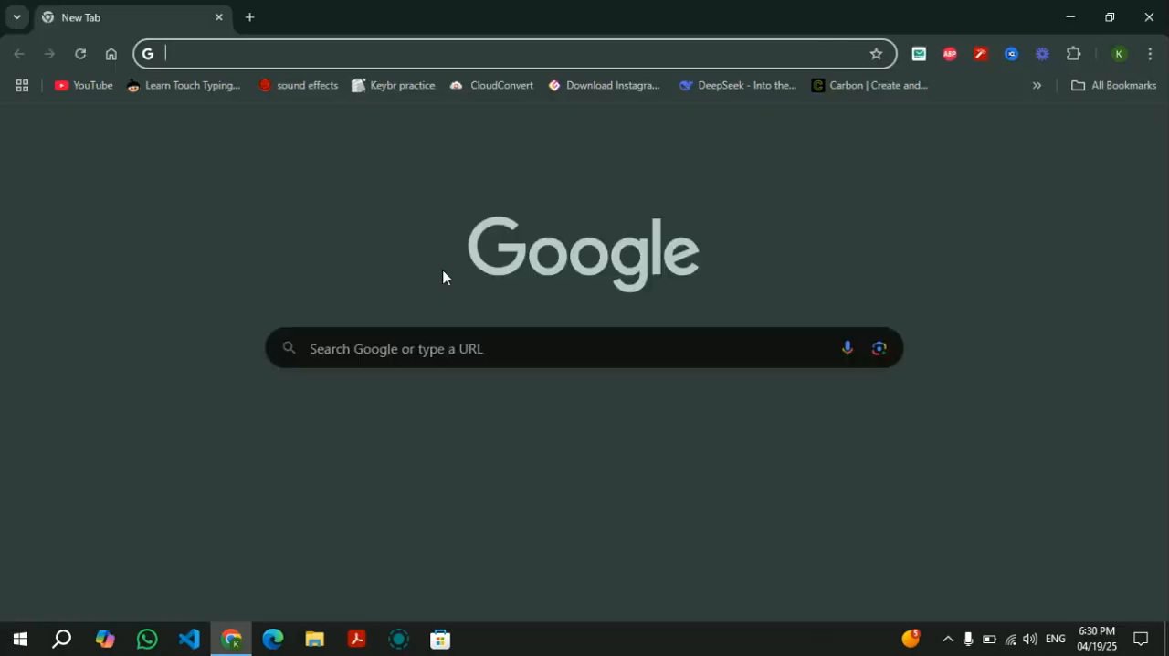
text(python o)
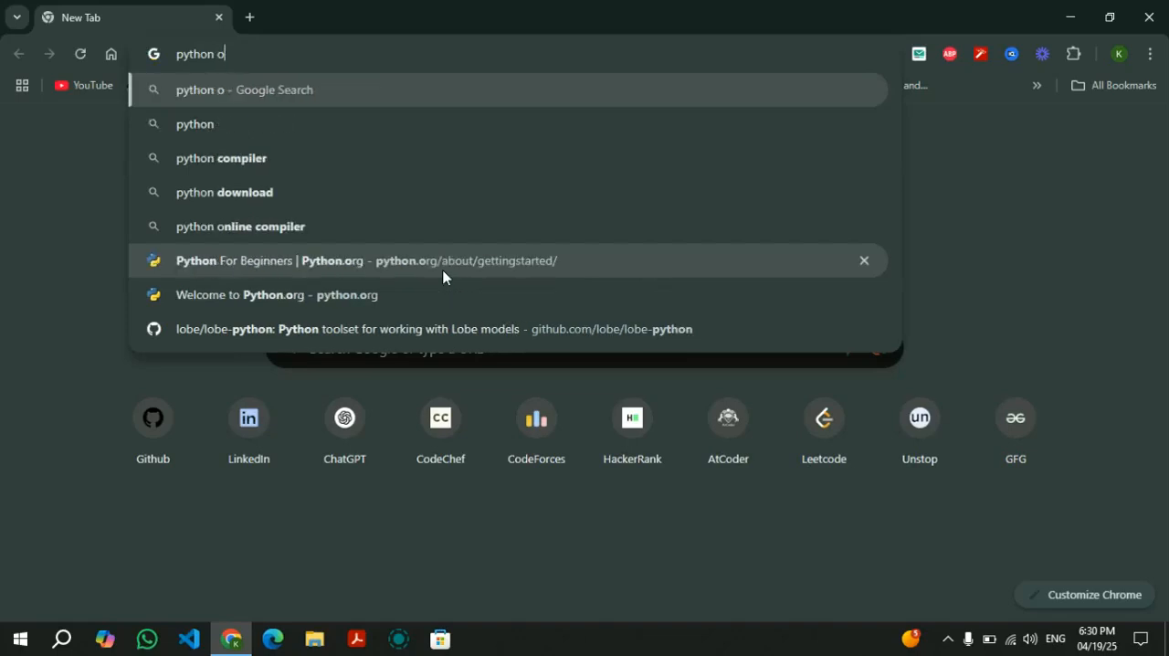
key(BackSpace)
text(for windows)
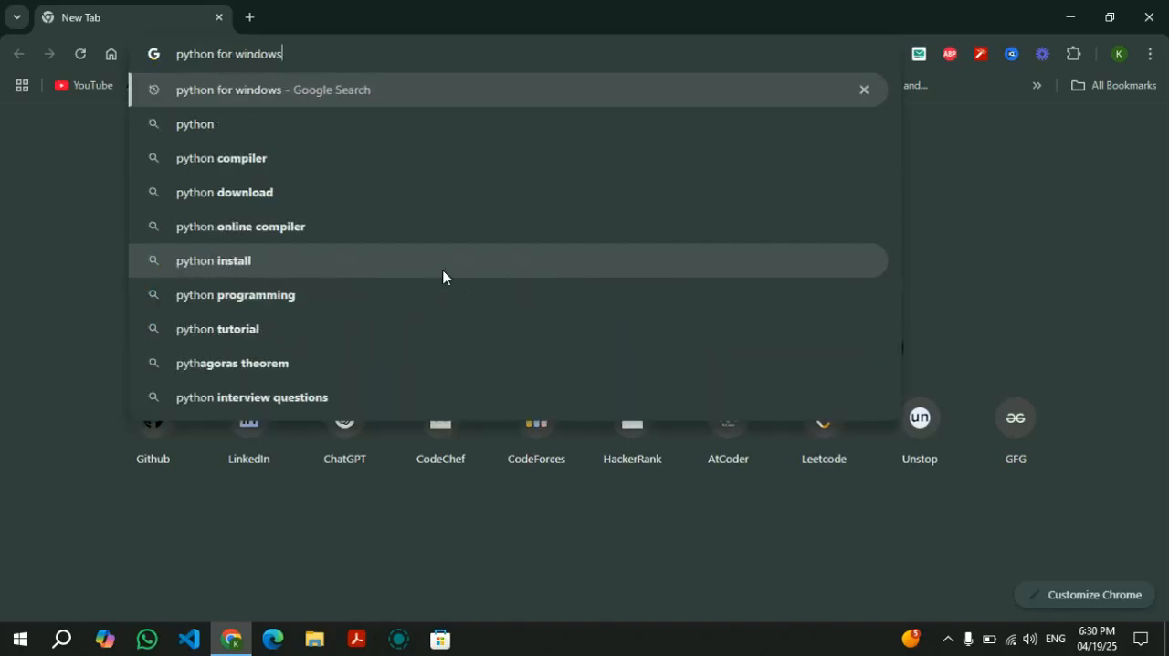
key(Return)
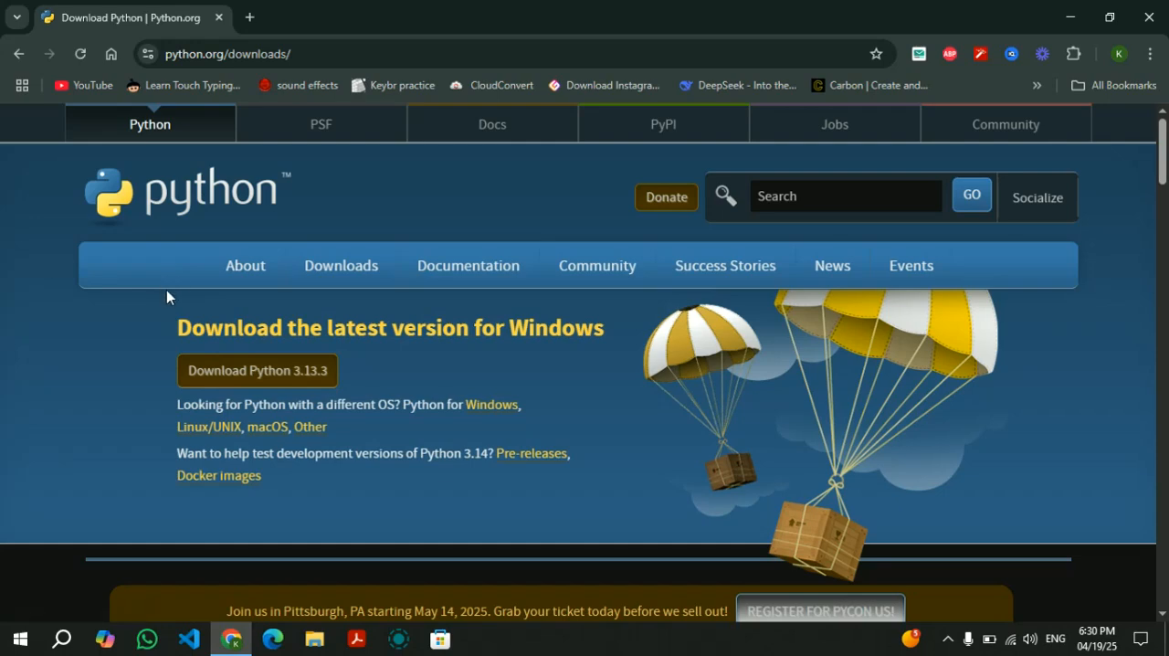
Download the Python 3.13.3 installer for Windows and save it in Downloads as python-3.13.3-amd64.exe.
mouse_move(335, 267)
scroll(166, 326, down, 6)
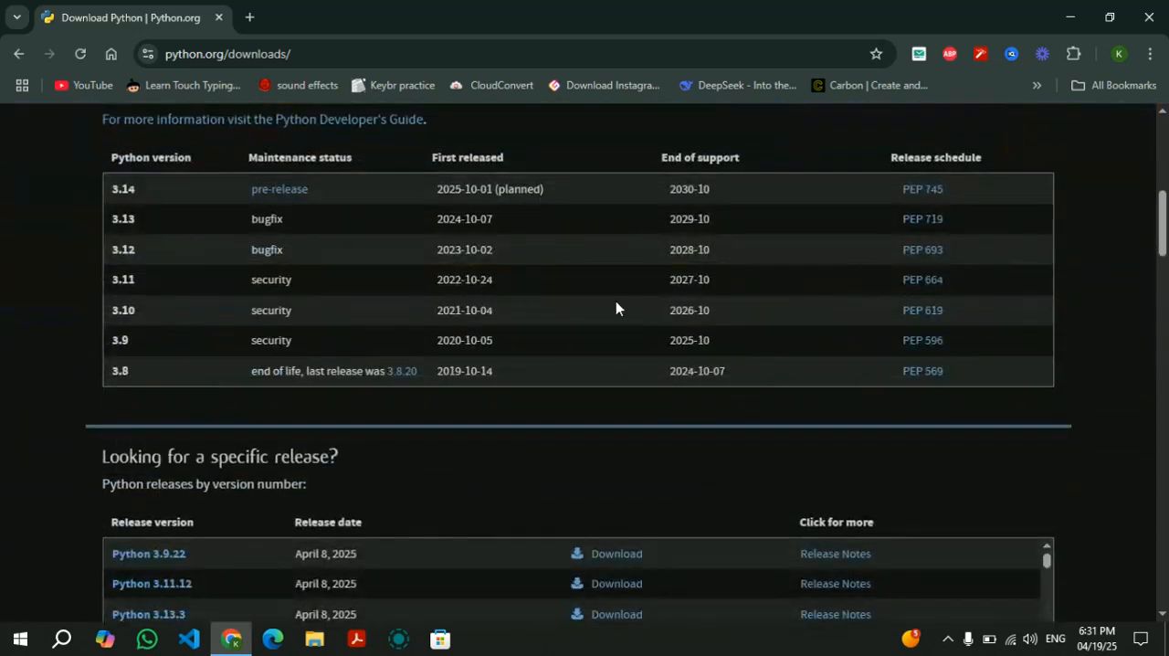
scroll(615, 302, down, 3)
scroll(616, 302, up, 4)
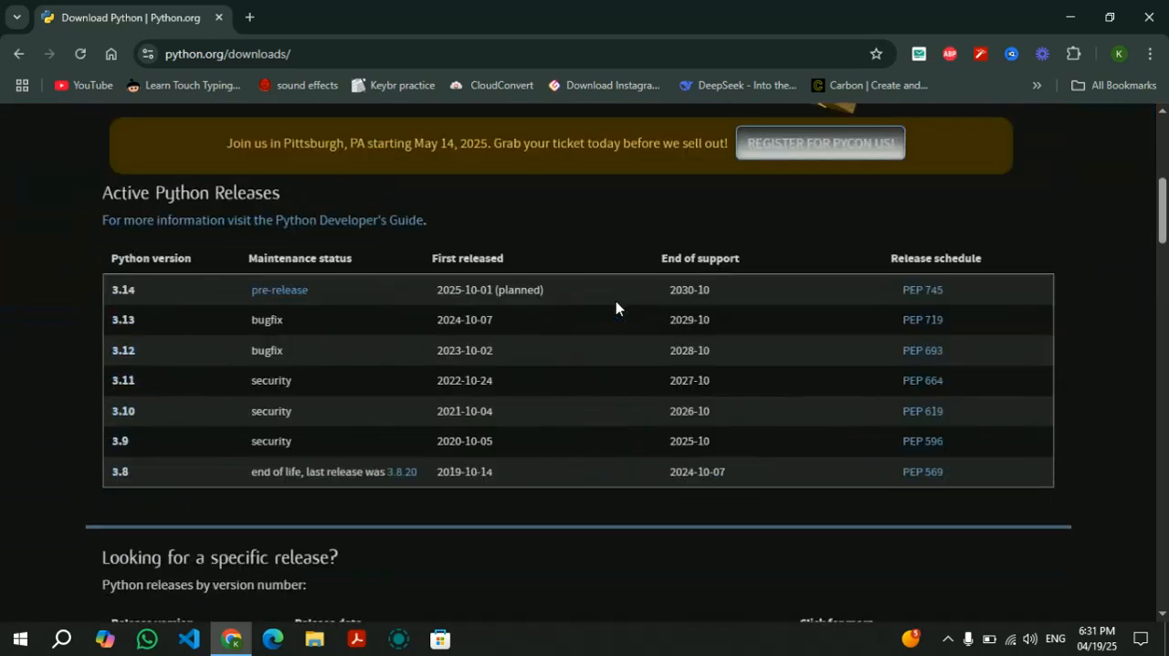
scroll(615, 301, up, 5)
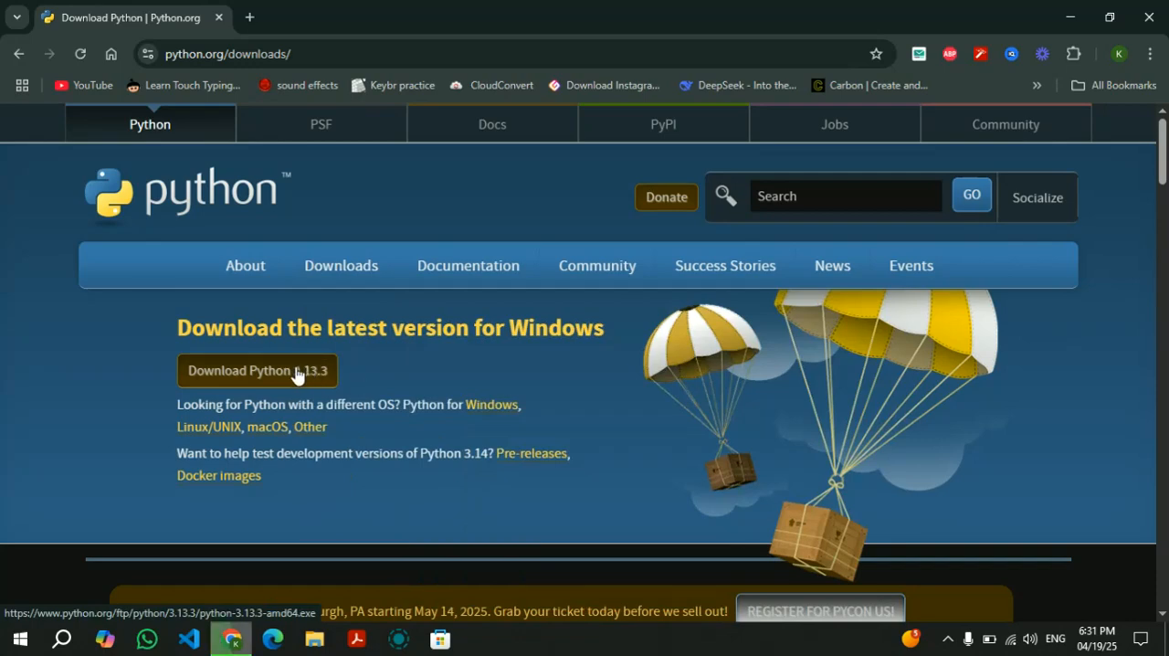
click(296, 374)
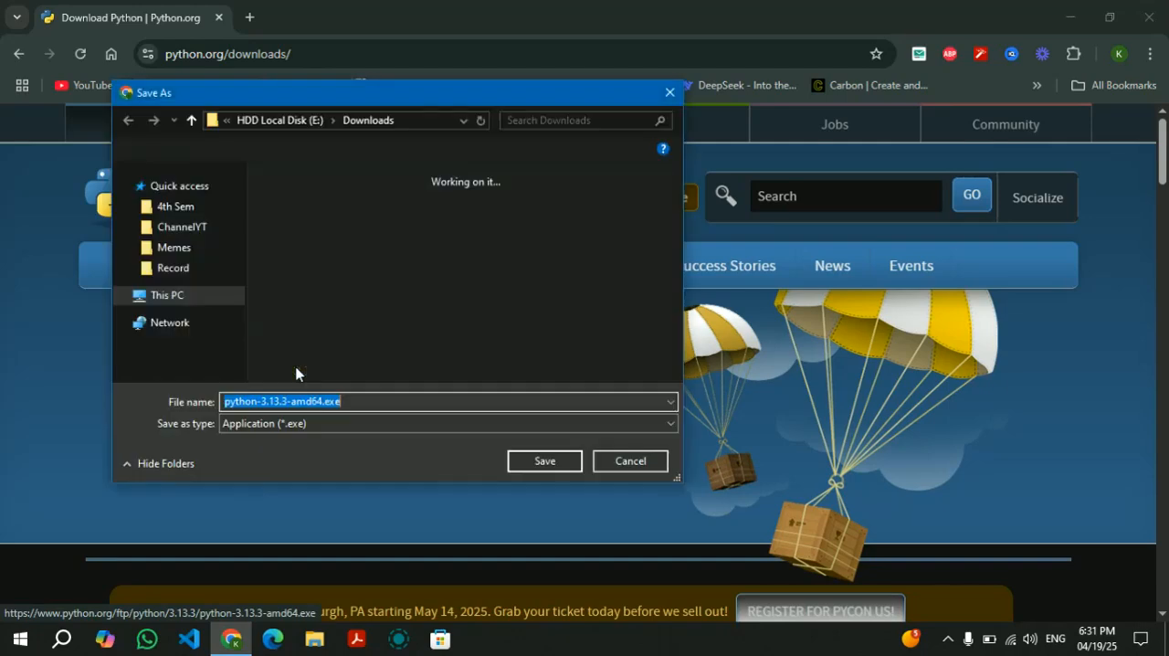
click(556, 463)
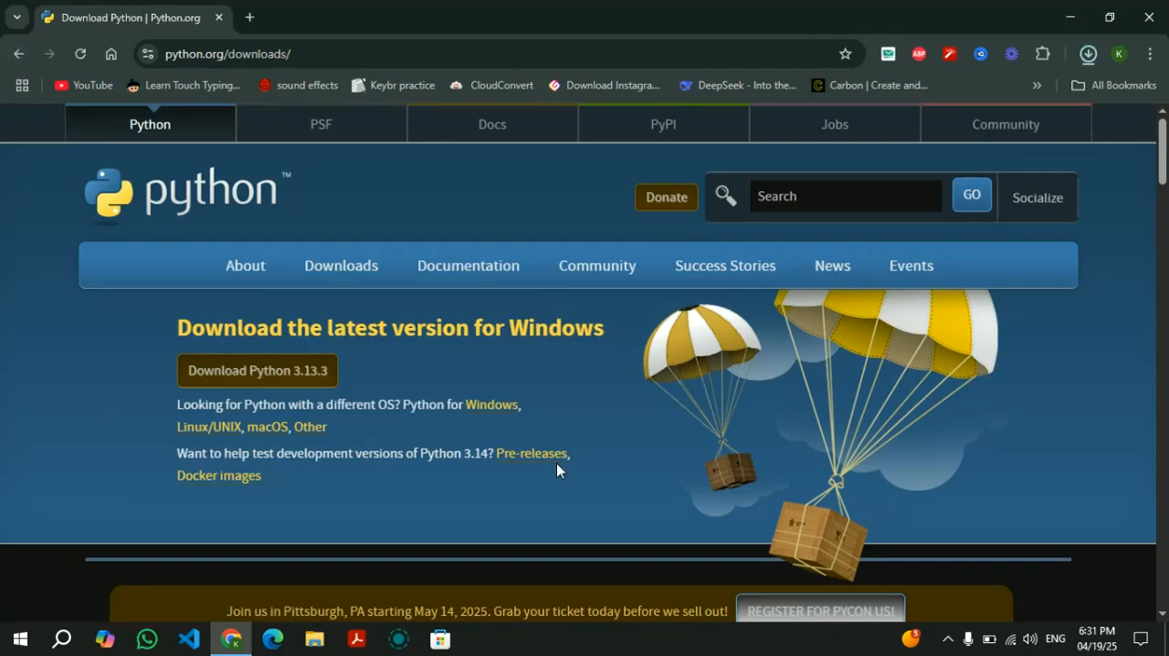
Launch the python-3.13.3-amd64.exe installer from the recent downloads.
click(1091, 55)
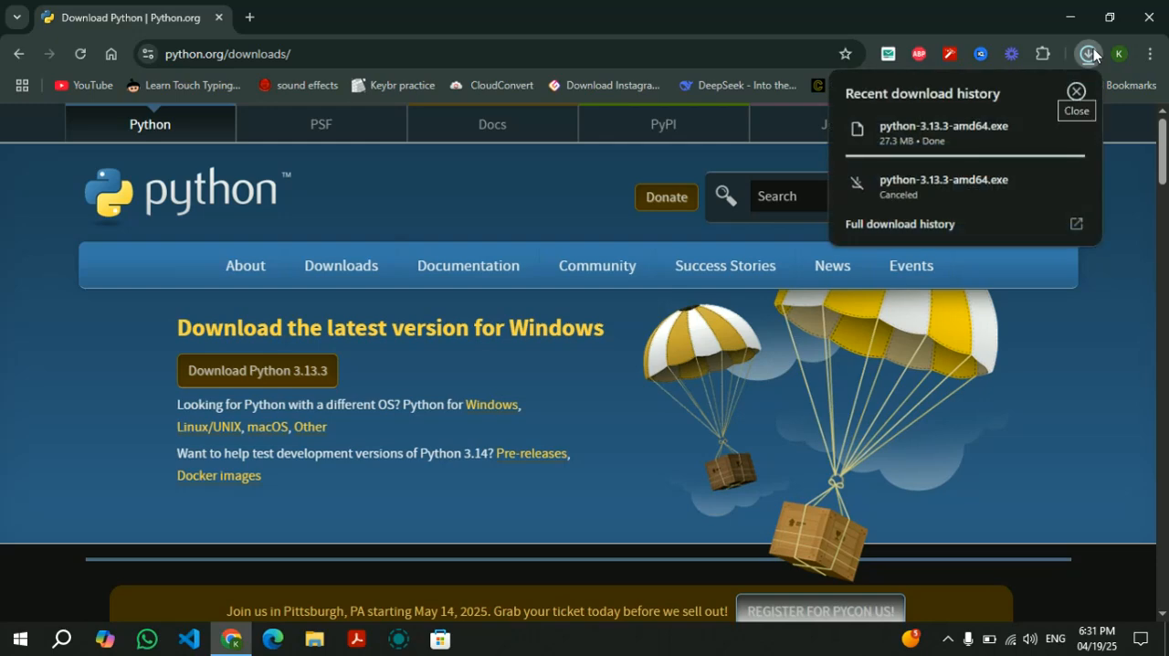
click(583, 185)
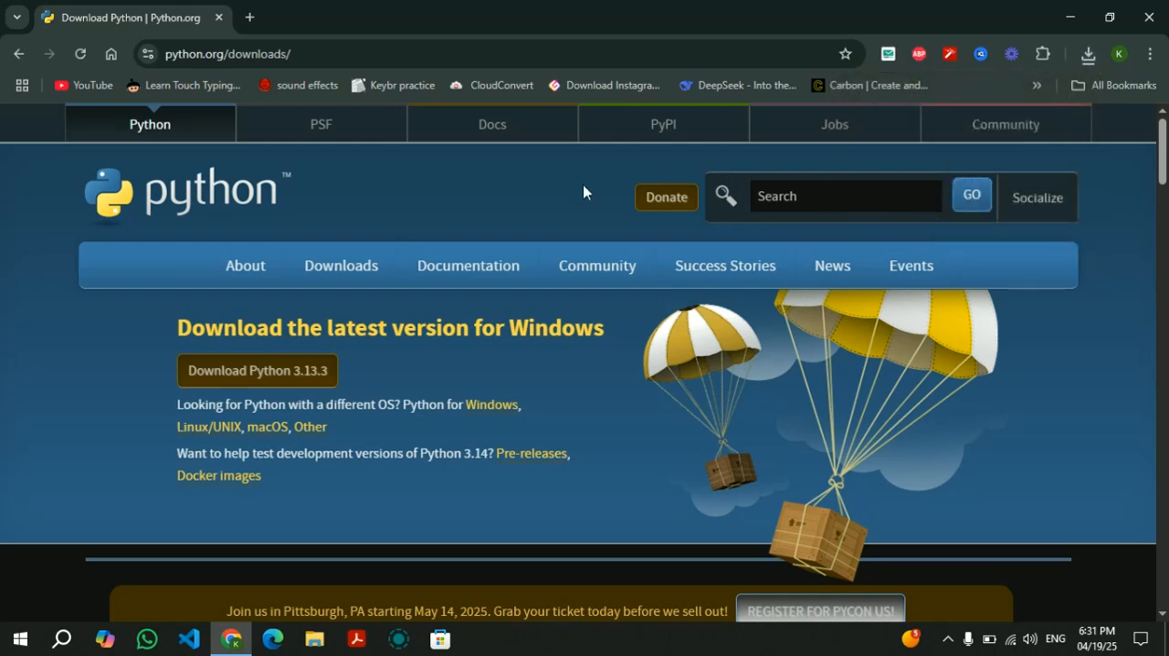
click(1089, 56)
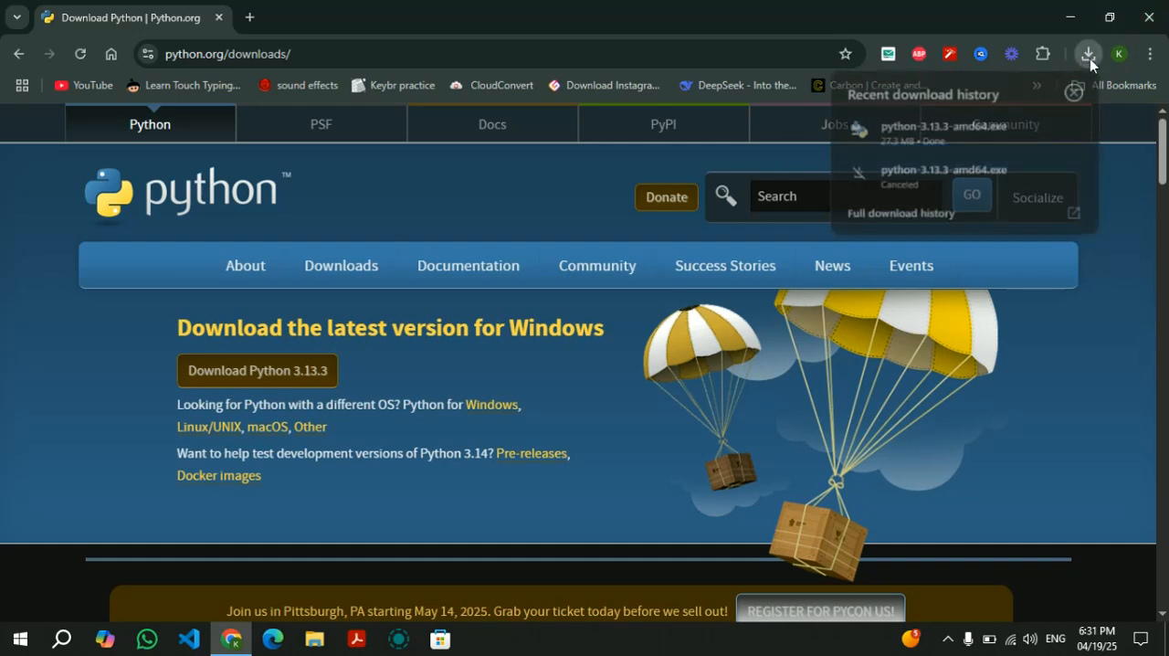
click(955, 136)
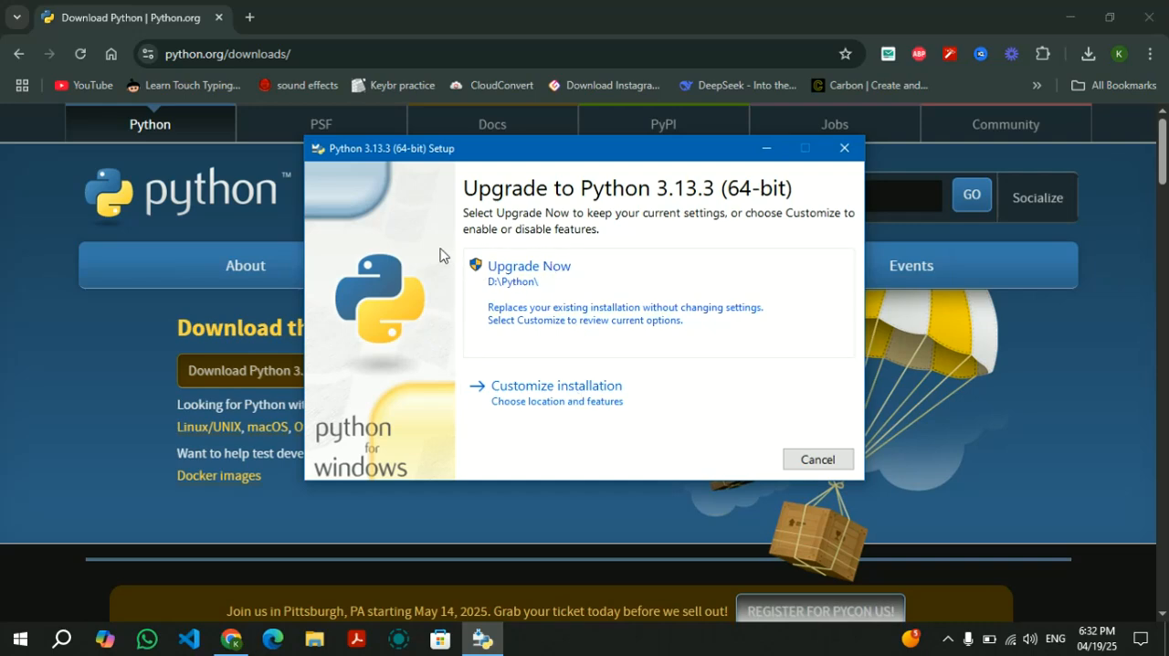
Review the optional features, advanced options and install location of the customized installation, and cancel the setup.
click(596, 396)
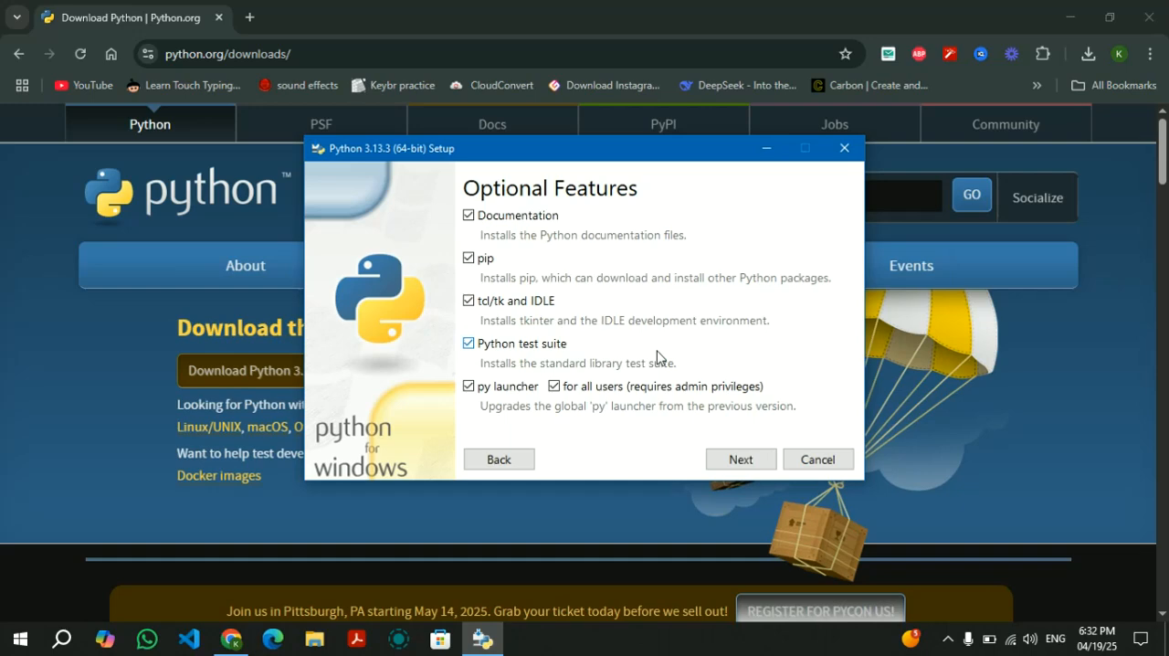
click(727, 463)
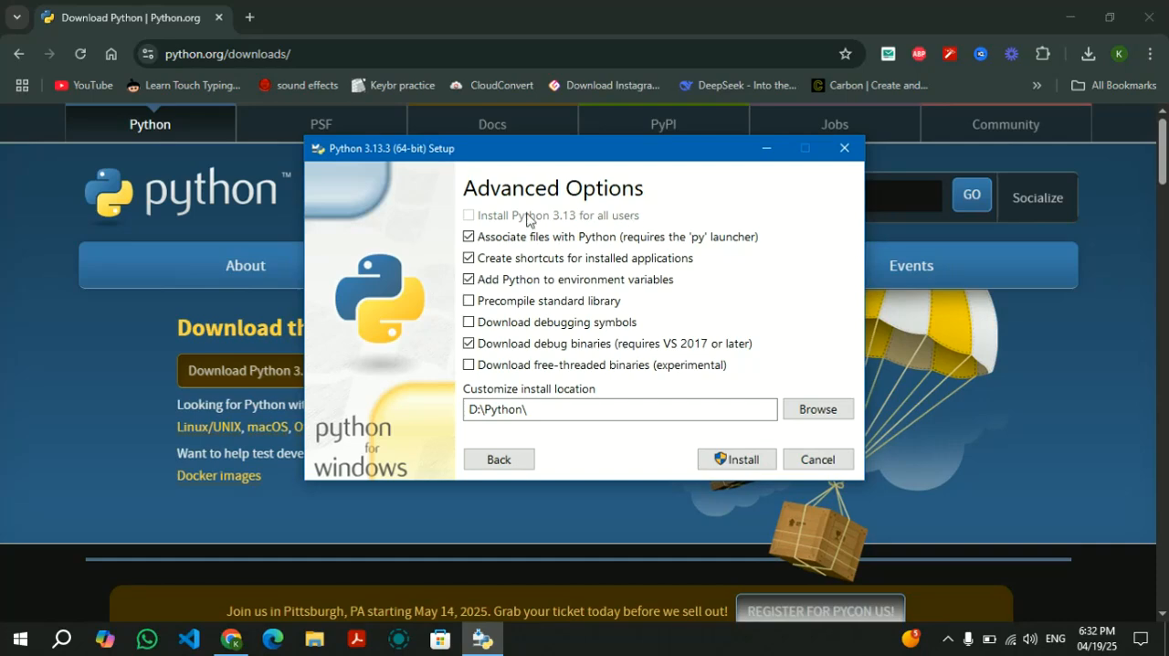
click(818, 410)
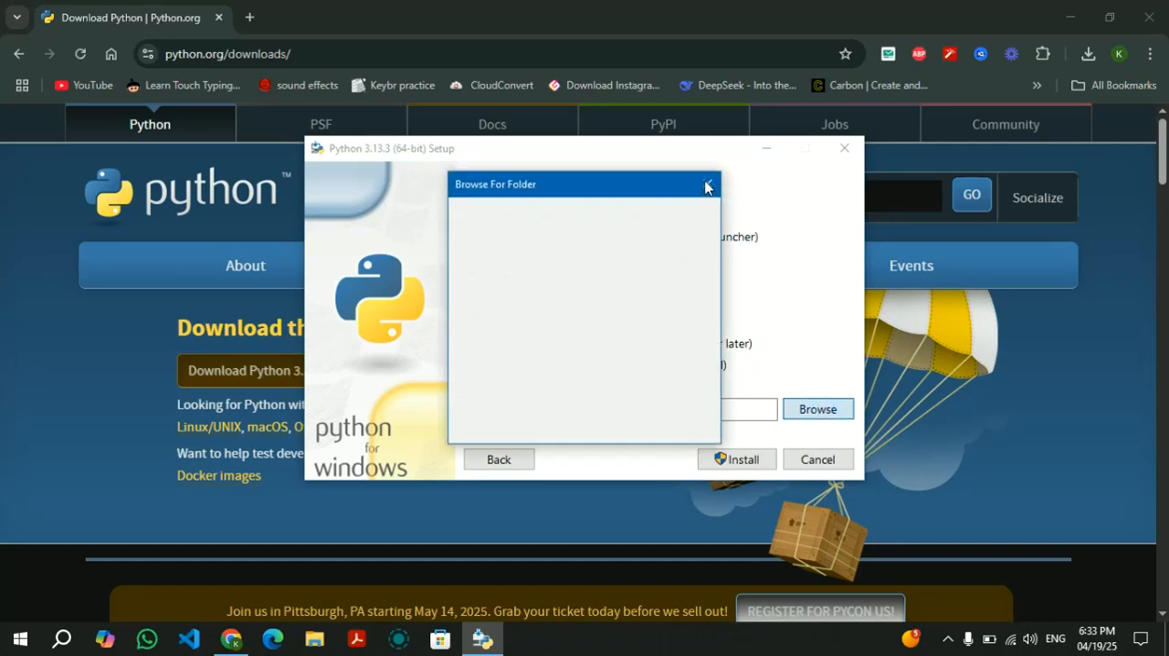
click(705, 187)
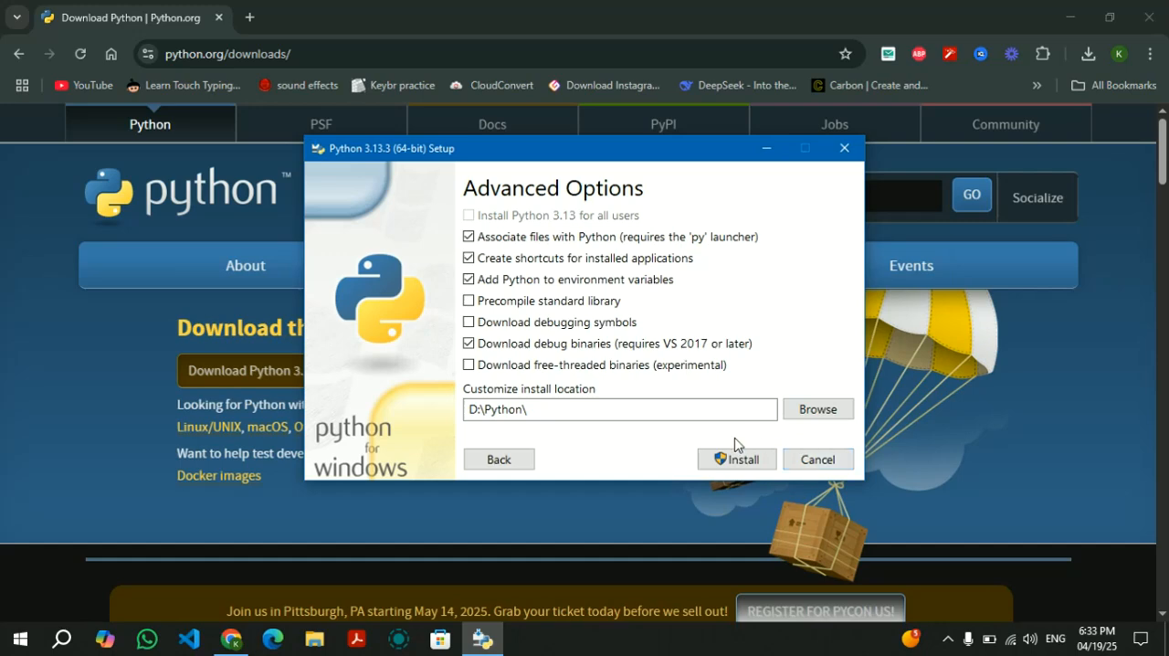
click(827, 465)
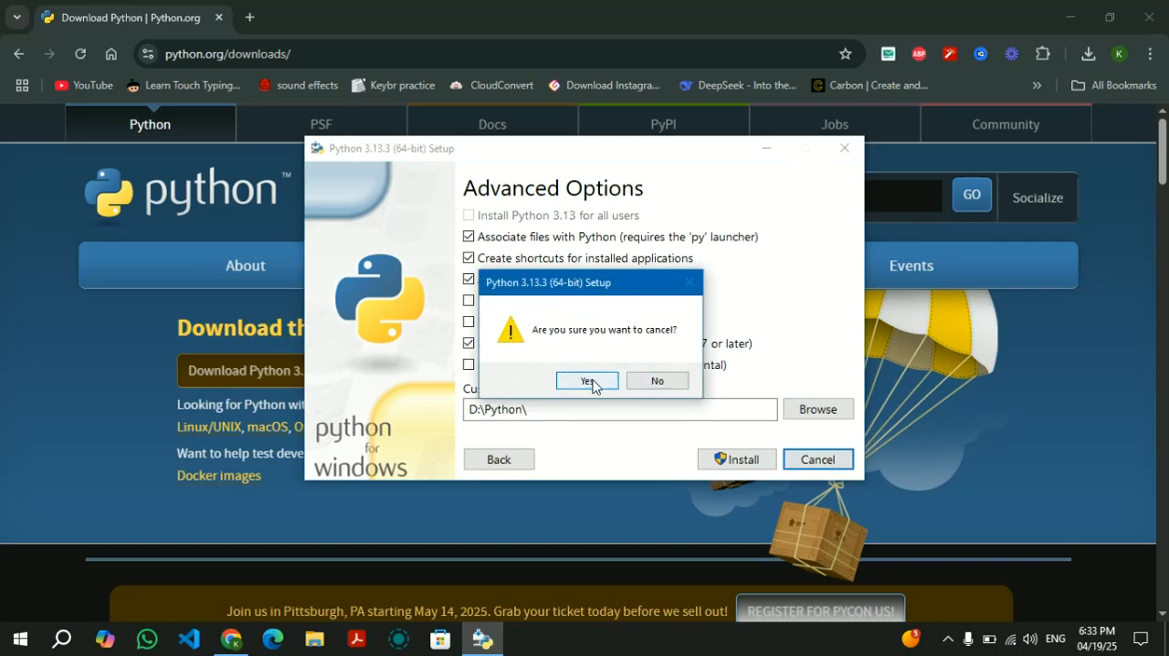
click(609, 383)
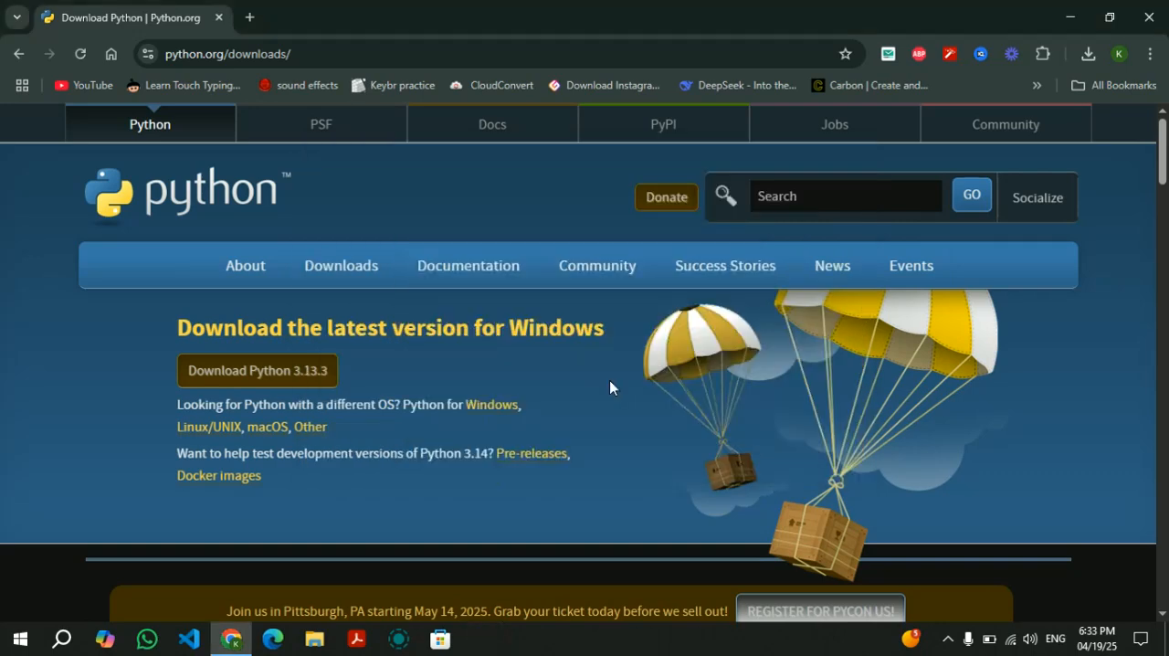
Minimize the browser, open Command Prompt and check the installed Python version with python --version.
click(1063, 14)
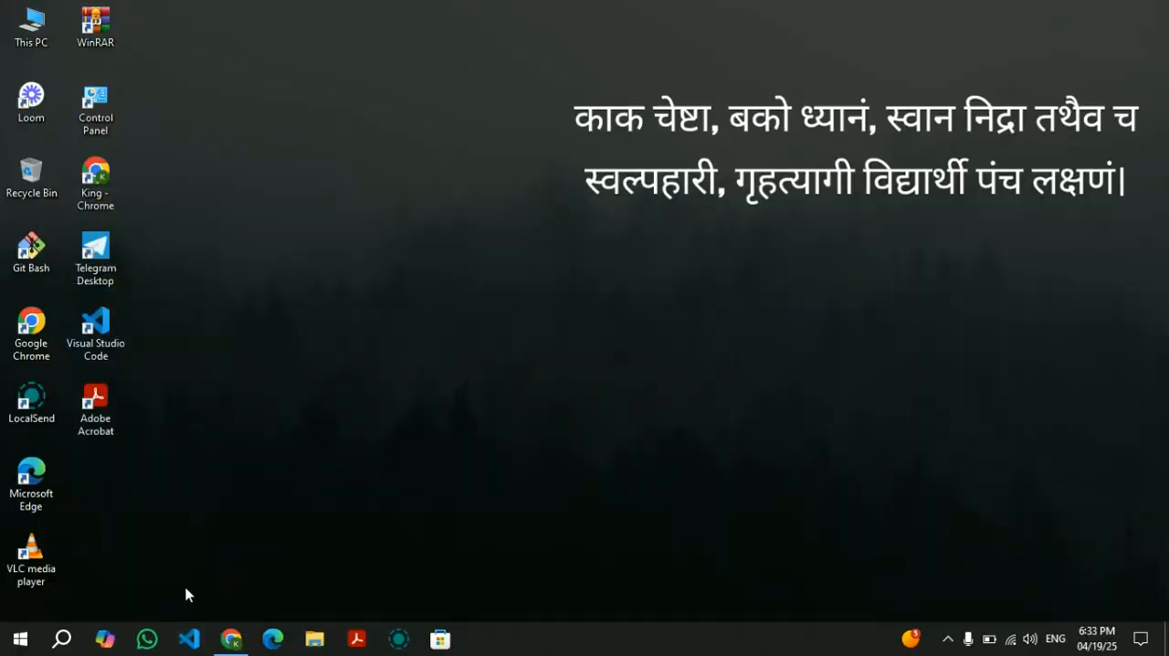
key(super+r)
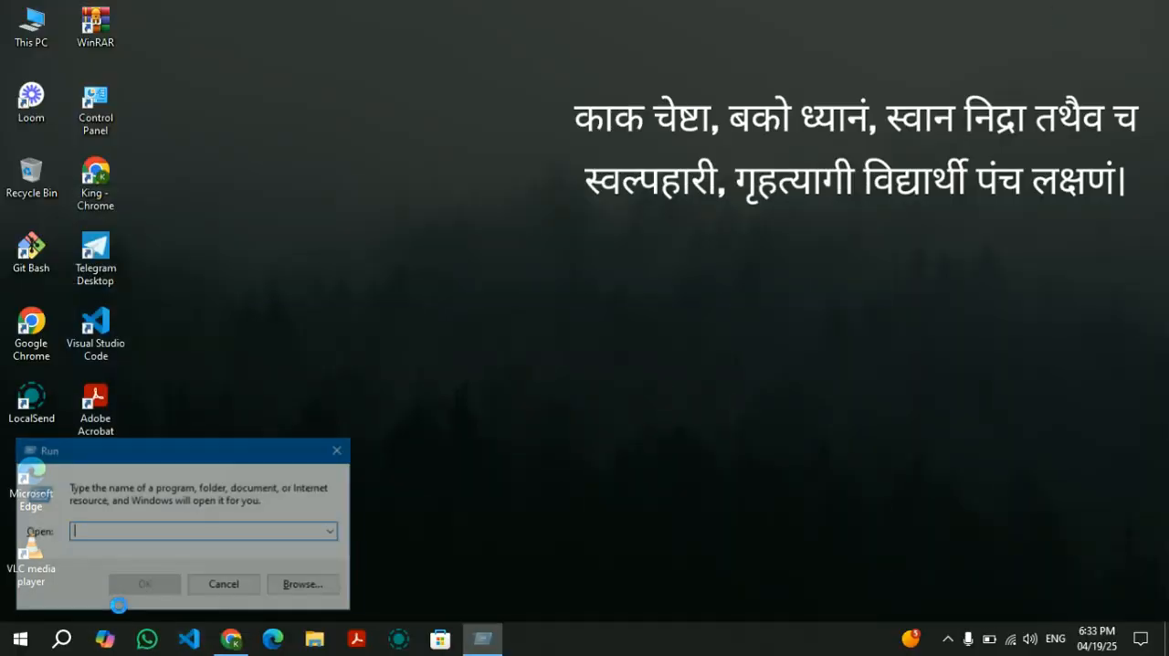
text(cmd)
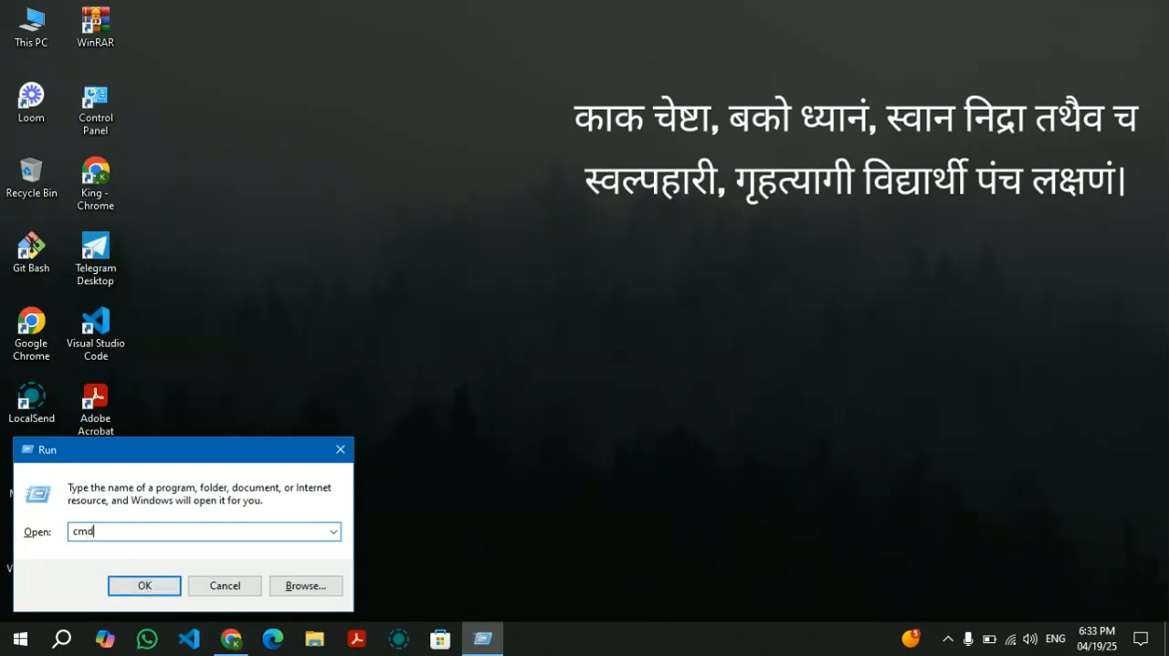
key(Return)
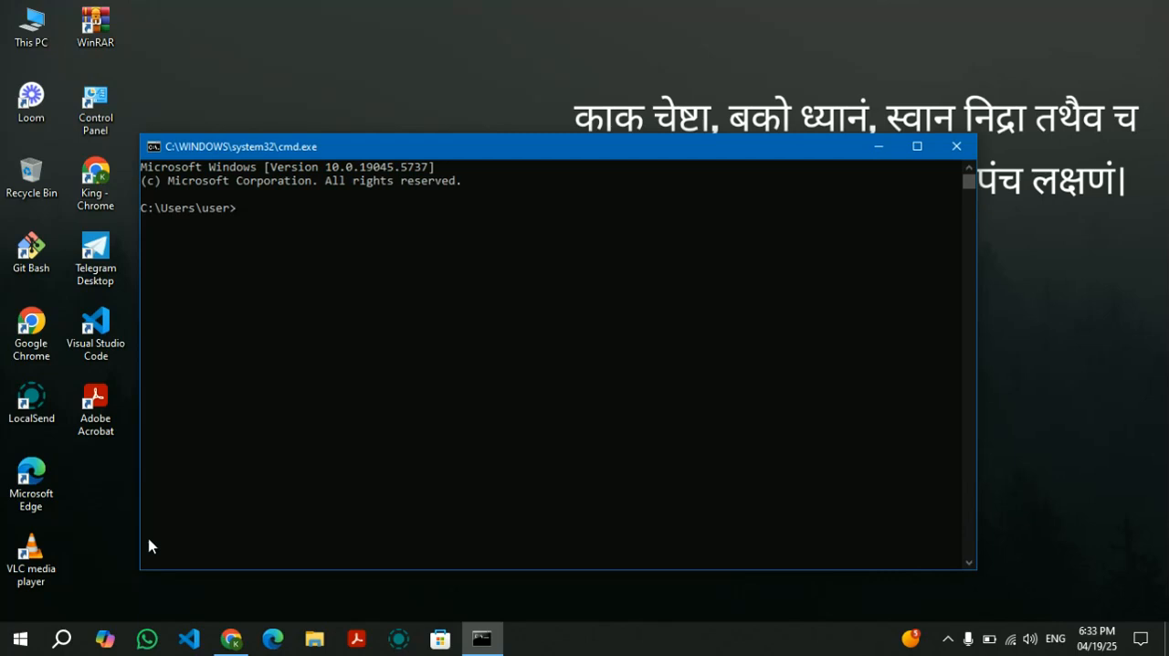
text(python --version)
key(Return)
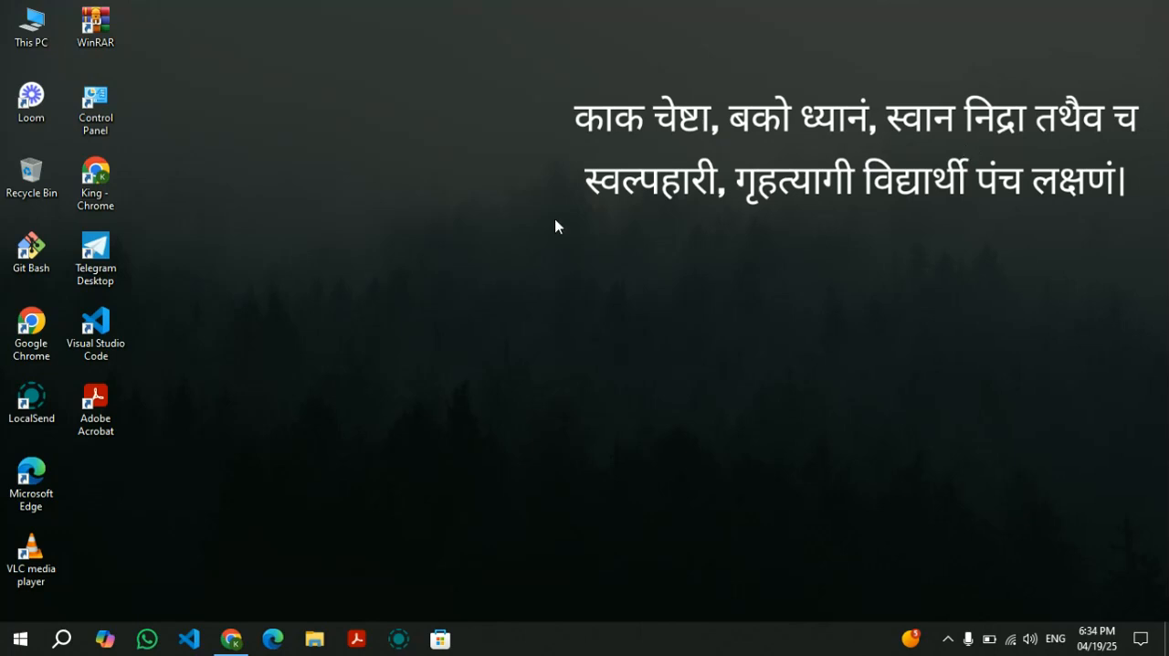
Find and open IDLE (Python 3.13 64-bit) and maximize its shell window.
key(super+s)
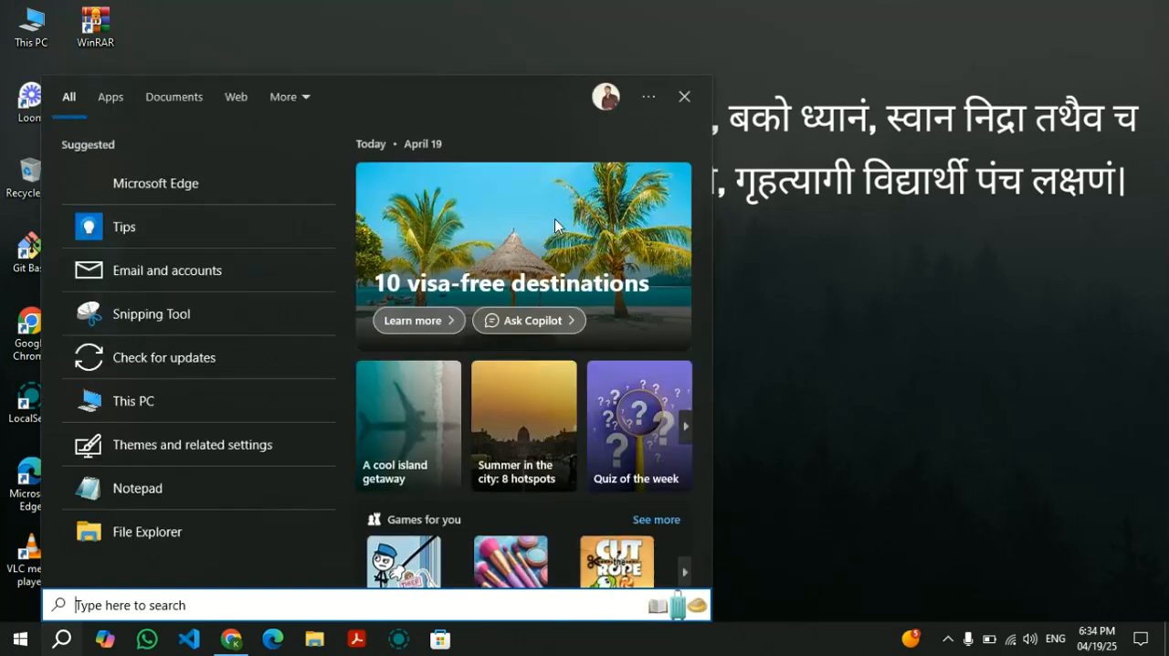
text(id)
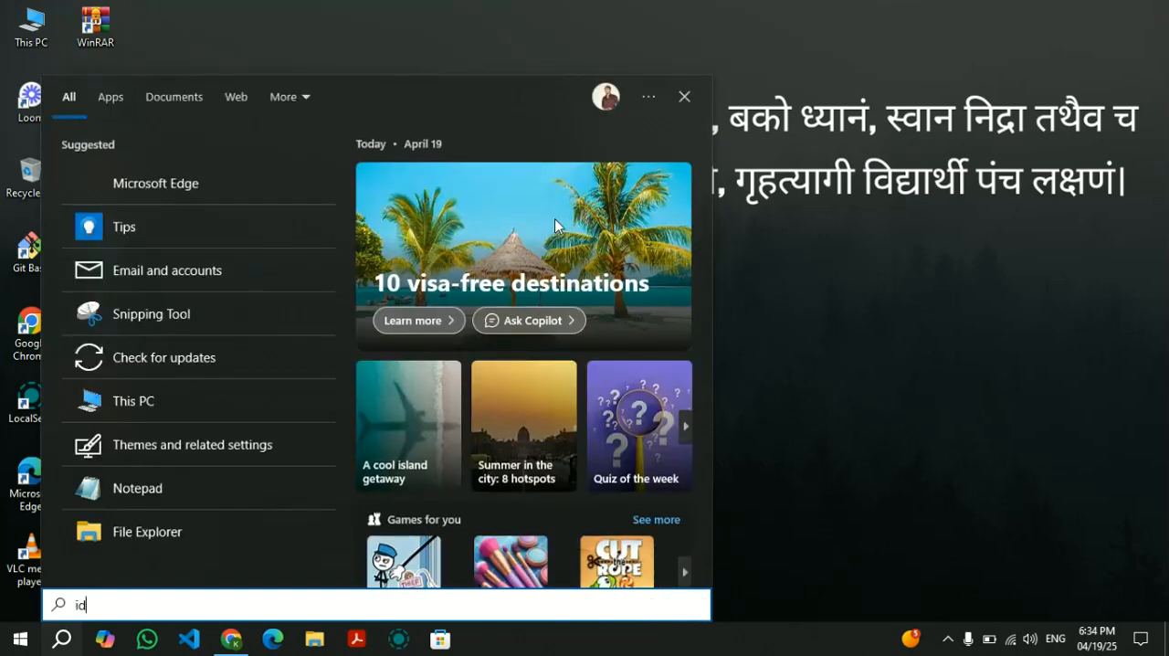
text(le)
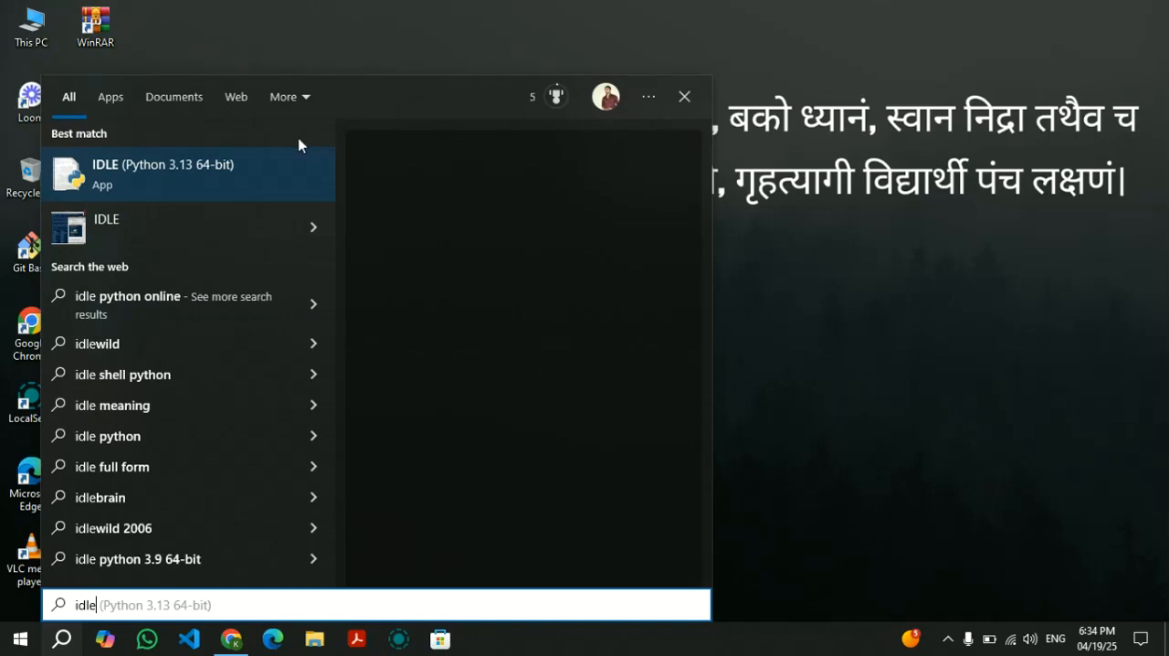
click(171, 173)
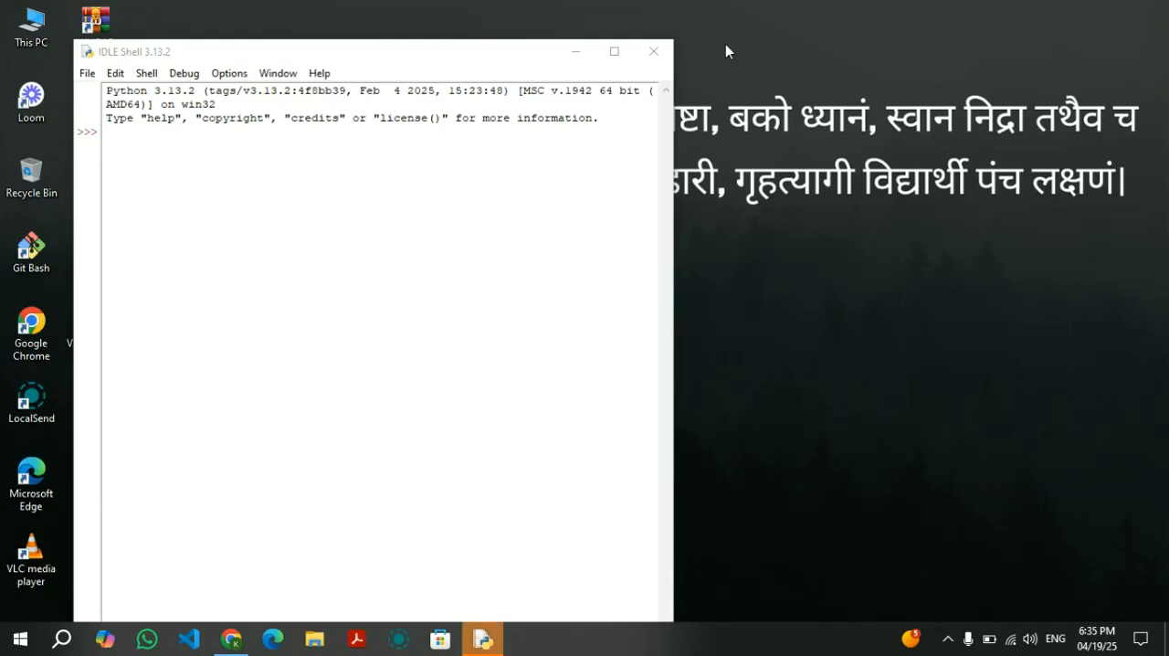
click(613, 51)
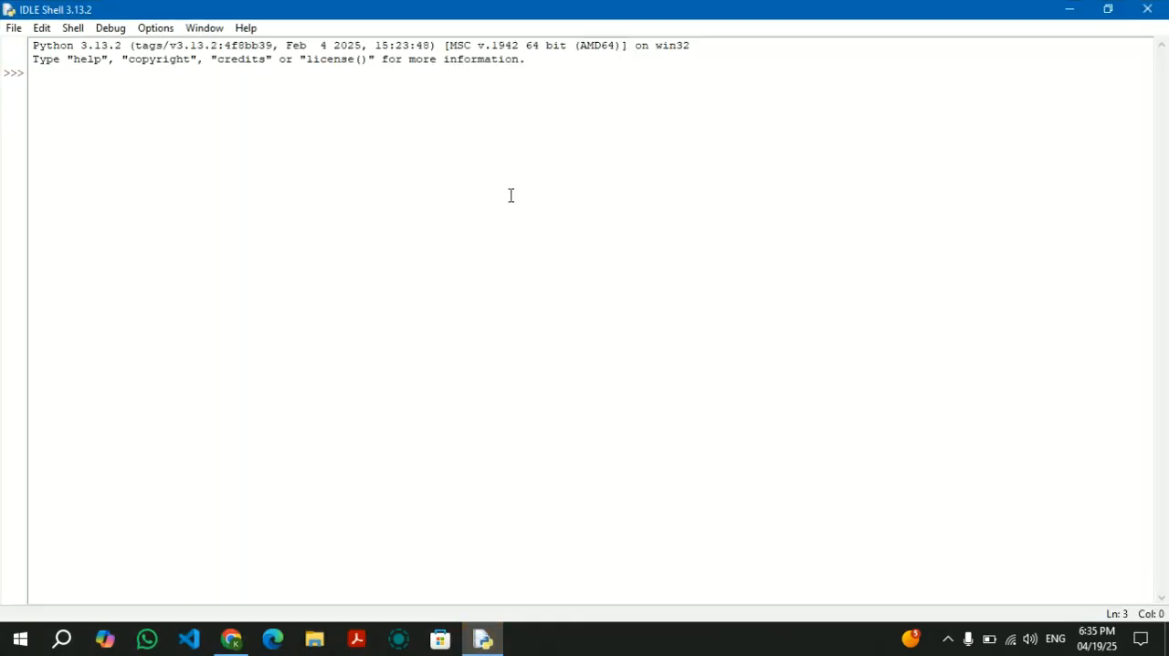
Run print("Welcome to python programming") in the IDLE shell.
text(print()
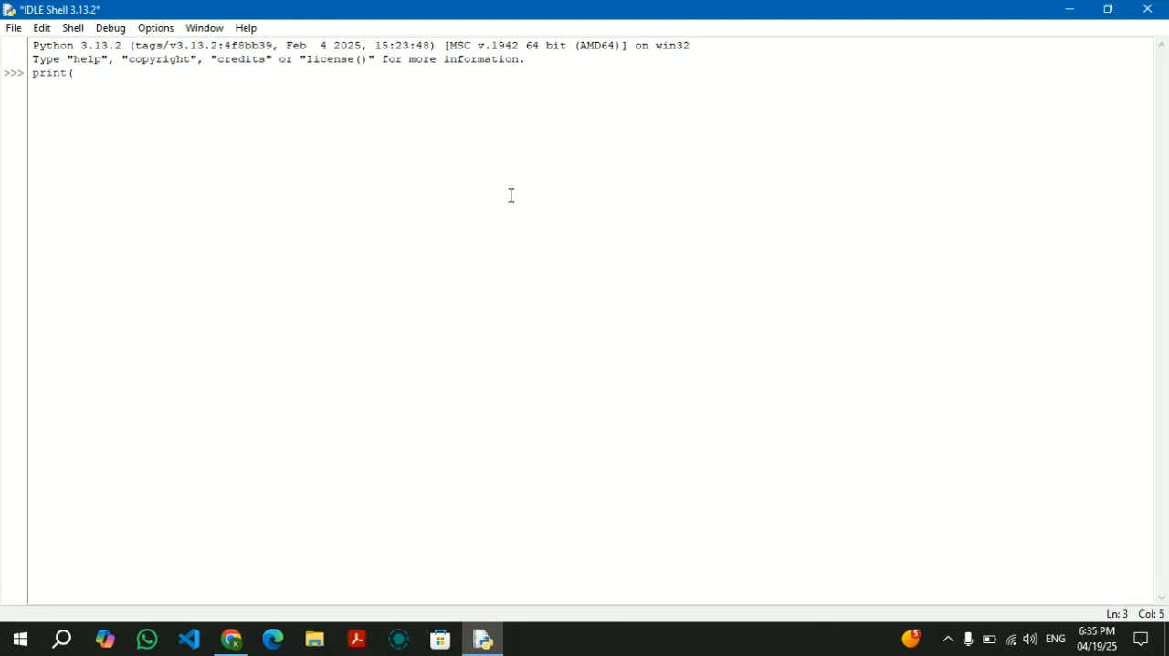
text("Helo)
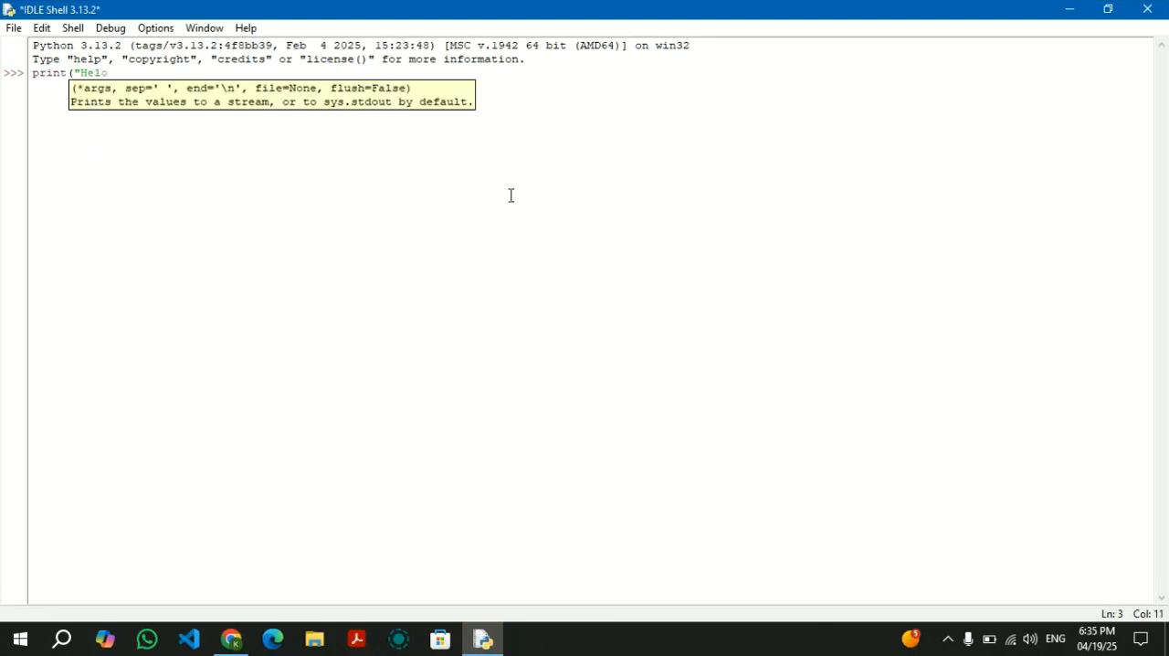
key(BackSpace)
key(BackSpace)
key(BackSpace)
key(BackSpace)
text(Welcome to python program)
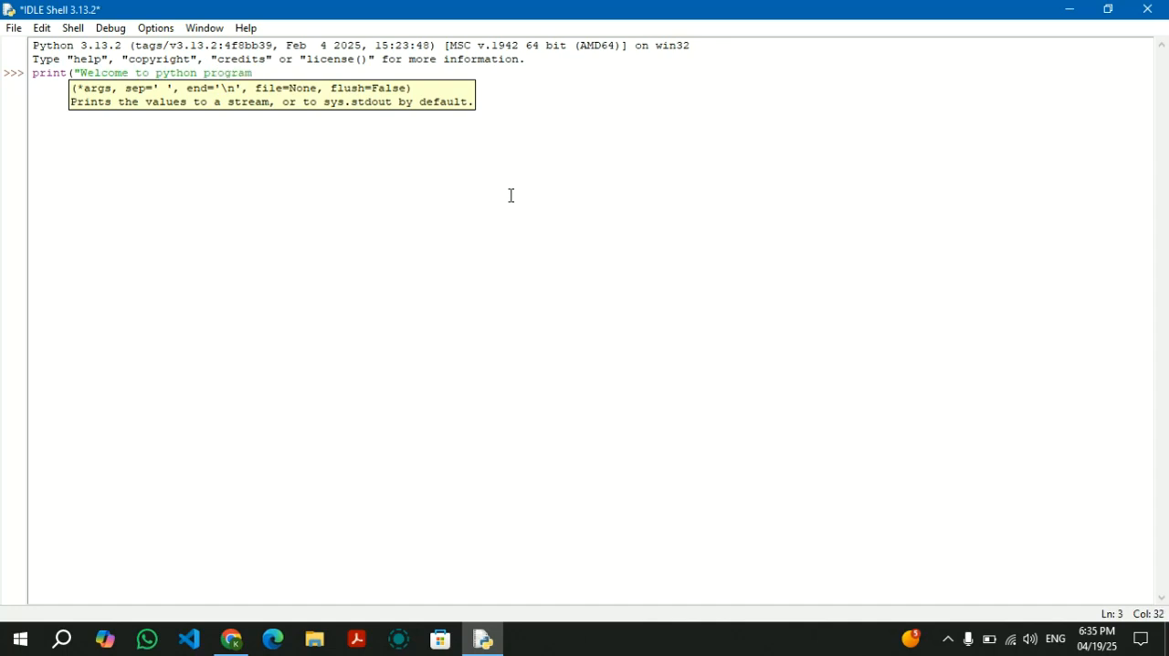
text(ming"))
key(Return)
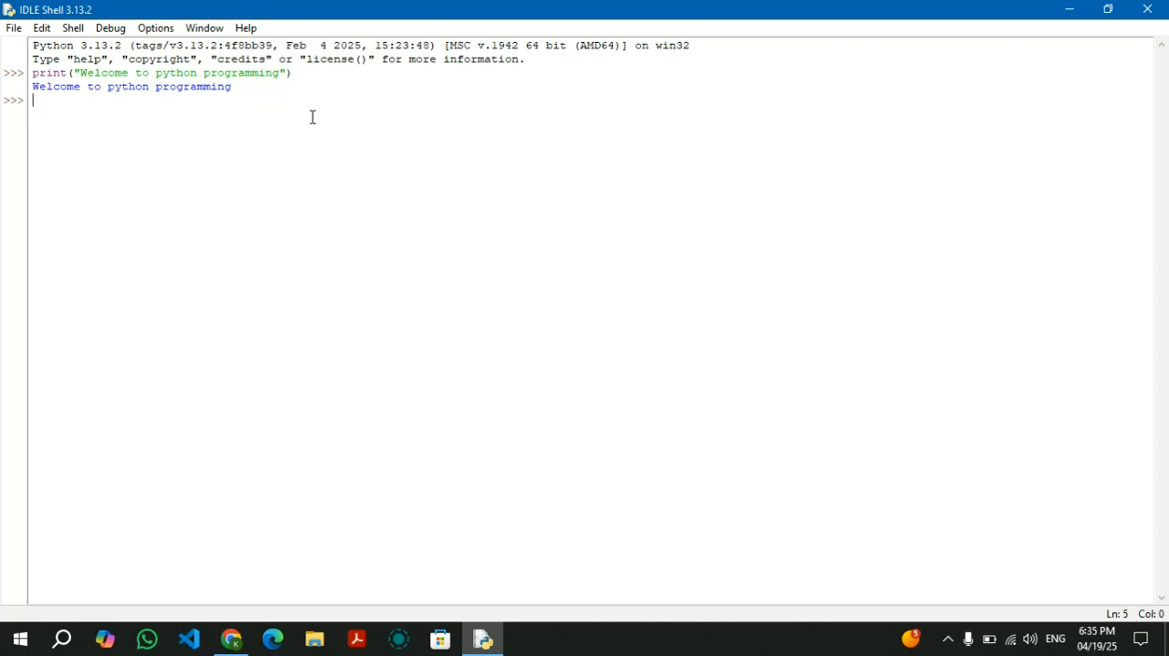
Close the IDLE shell and return to the desktop.
key(ctrl+a)
click(174, 93)
click(1146, 9)
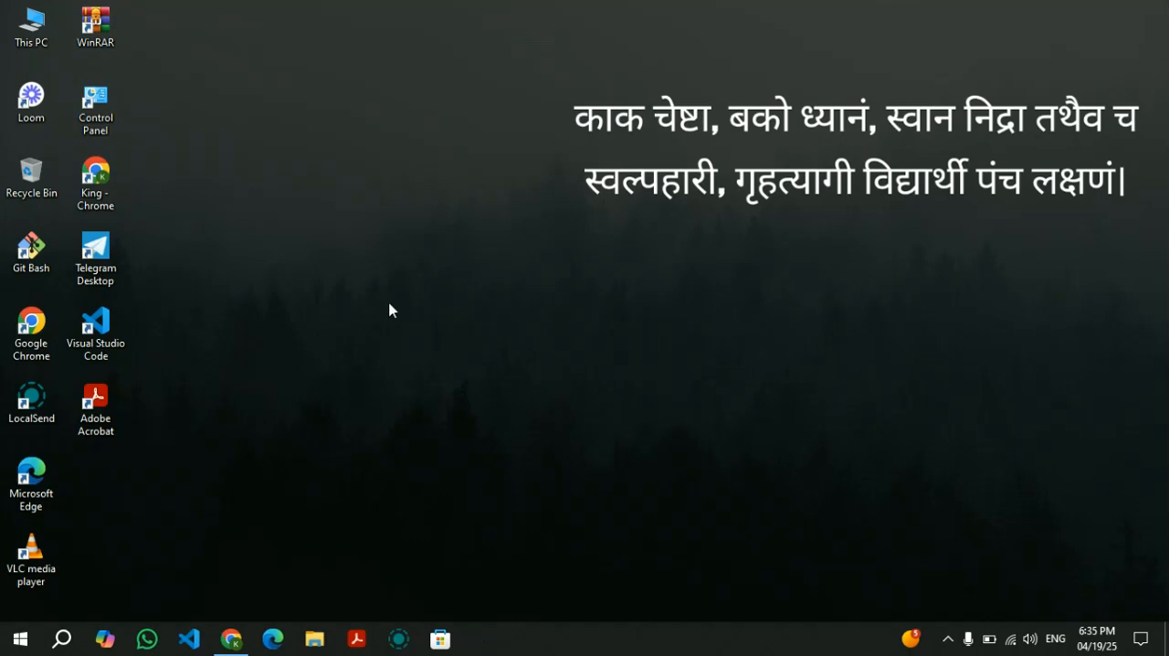